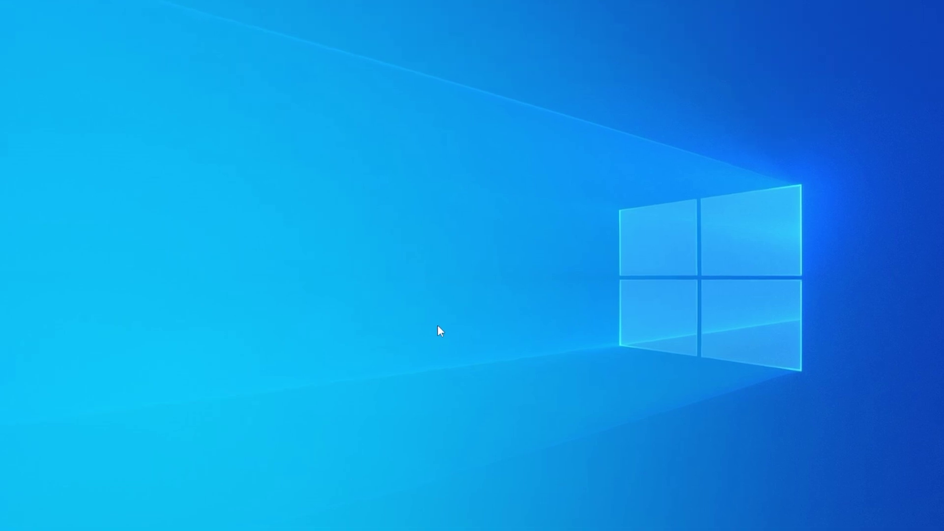
Open the Start menu and power options, then close them without restarting.
key("super")
type("ddisk man")
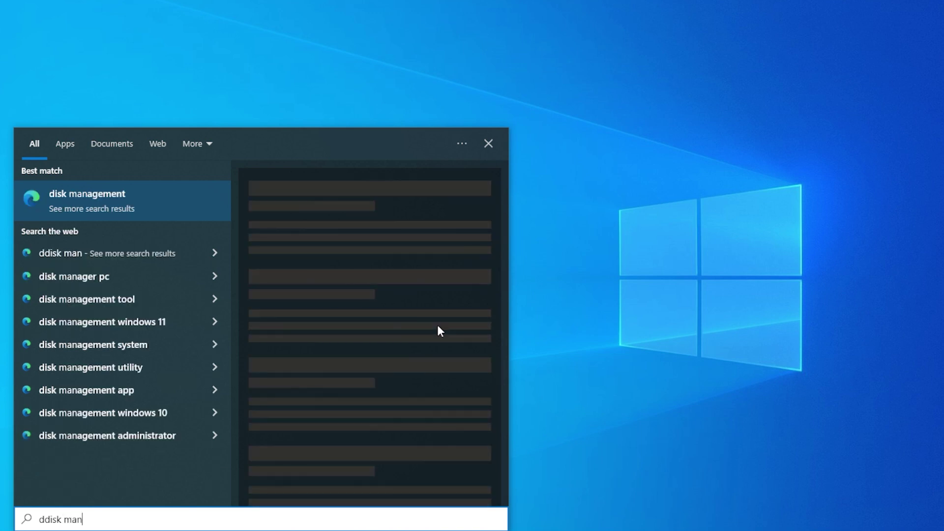
key("Return")
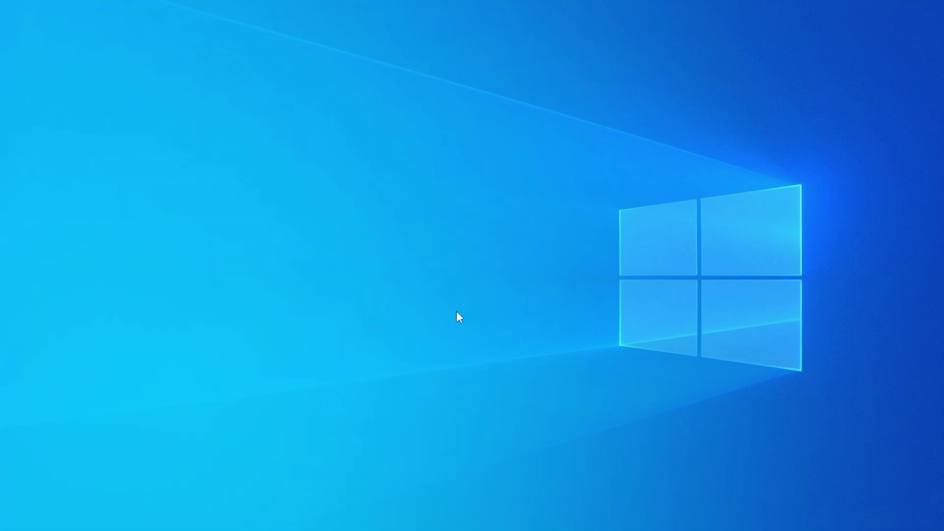
key("super")
left_click(7, 516)
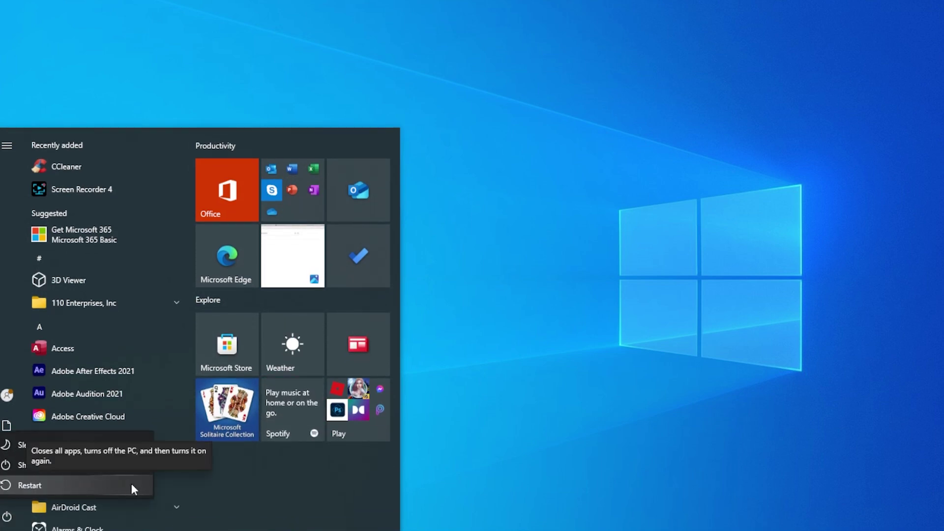
left_click(516, 415)
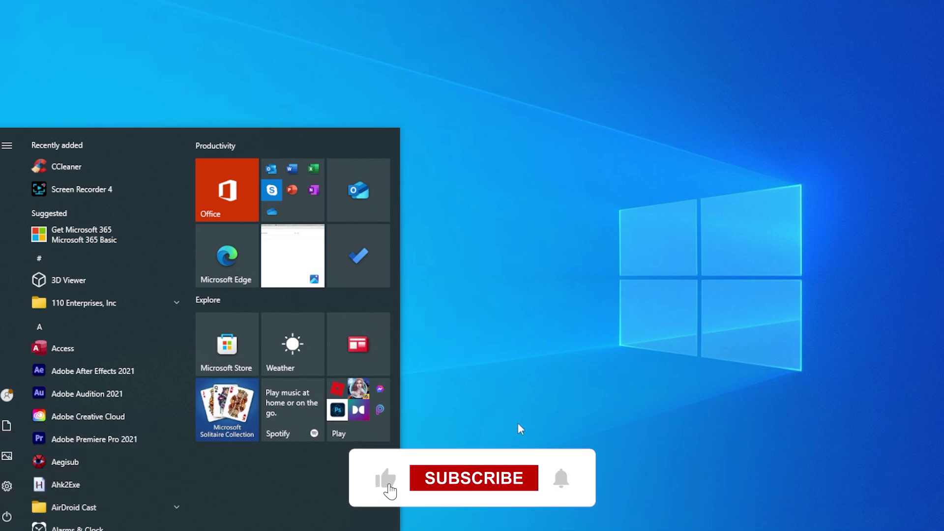
left_click(519, 423)
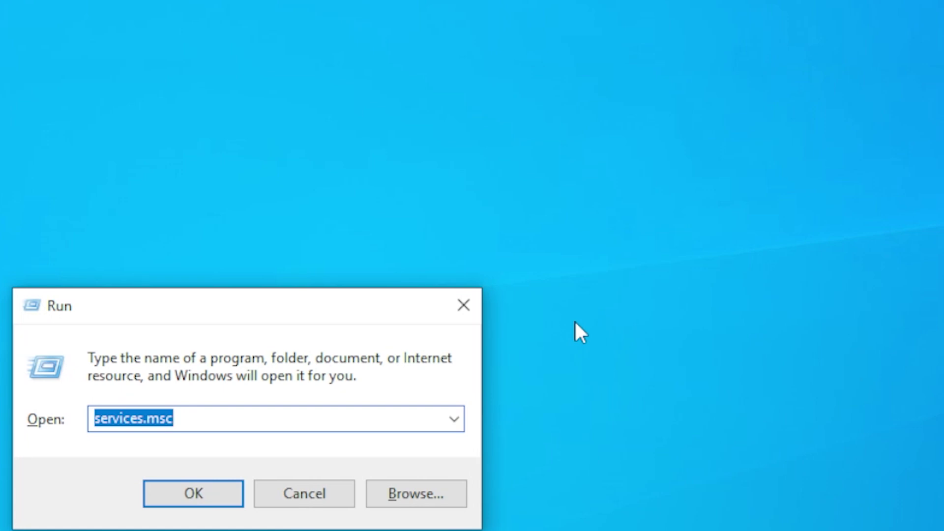
Launch the Services console and select the Virtual Disk service.
key("Return")
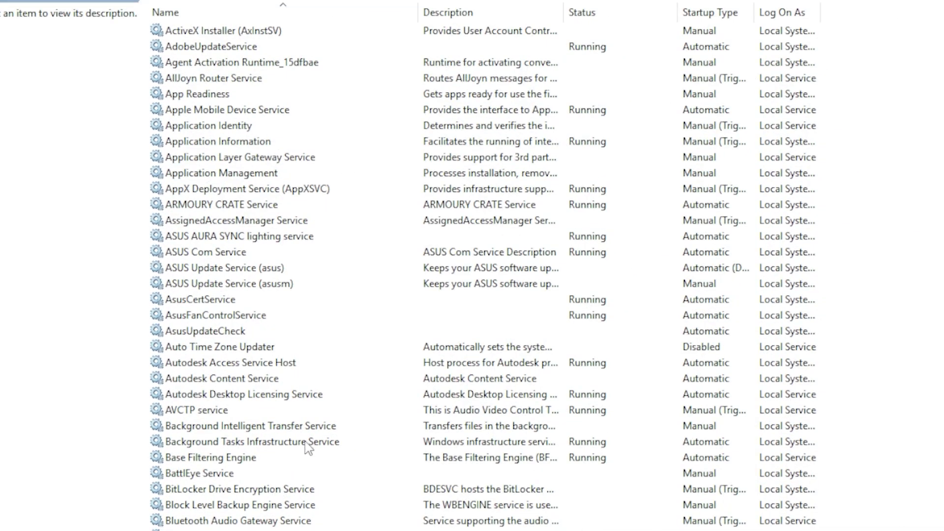
left_click(283, 409)
type("v")
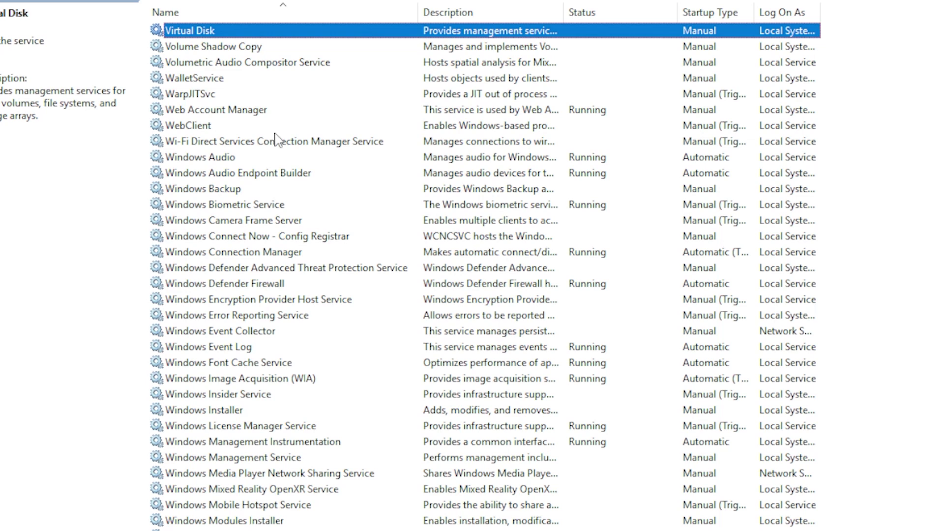
key("Down")
left_click(189, 30)
Start the Virtual Disk service, then restart it.
right_click(221, 33)
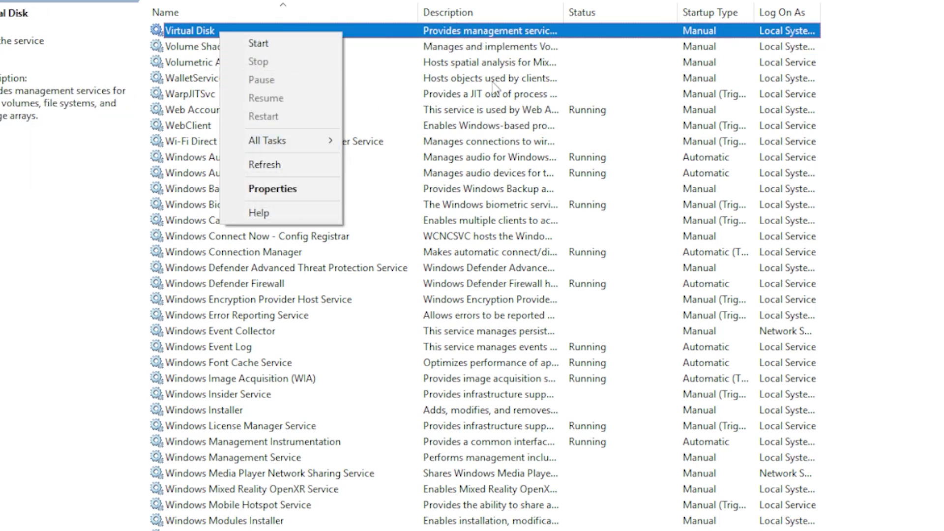
left_click(258, 43)
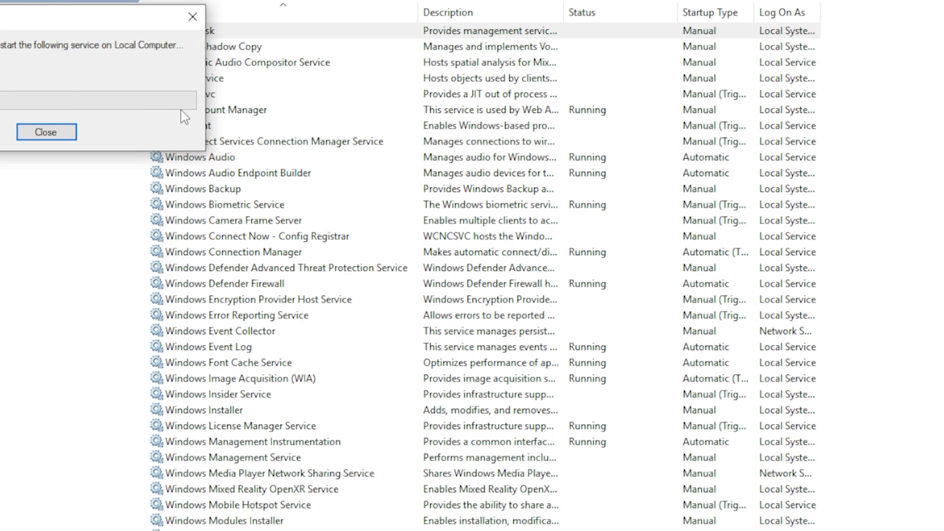
right_click(277, 32)
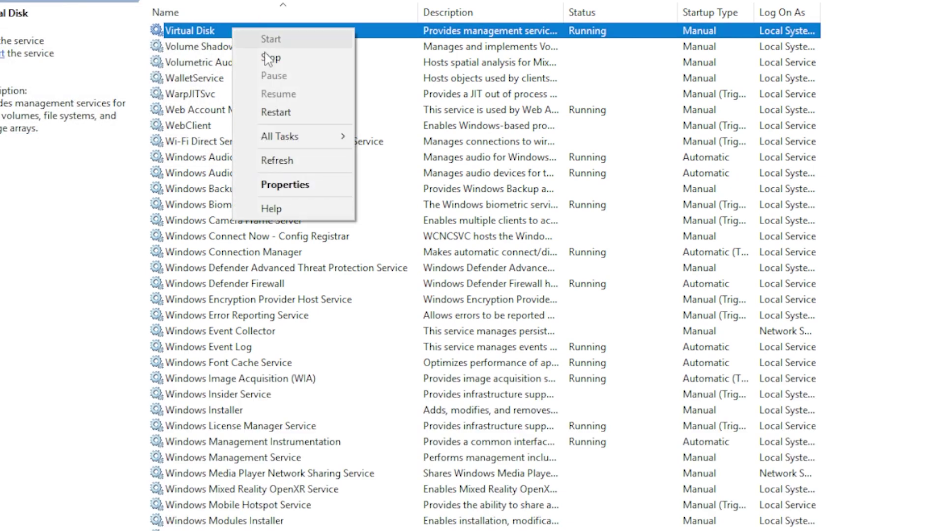
left_click(295, 112)
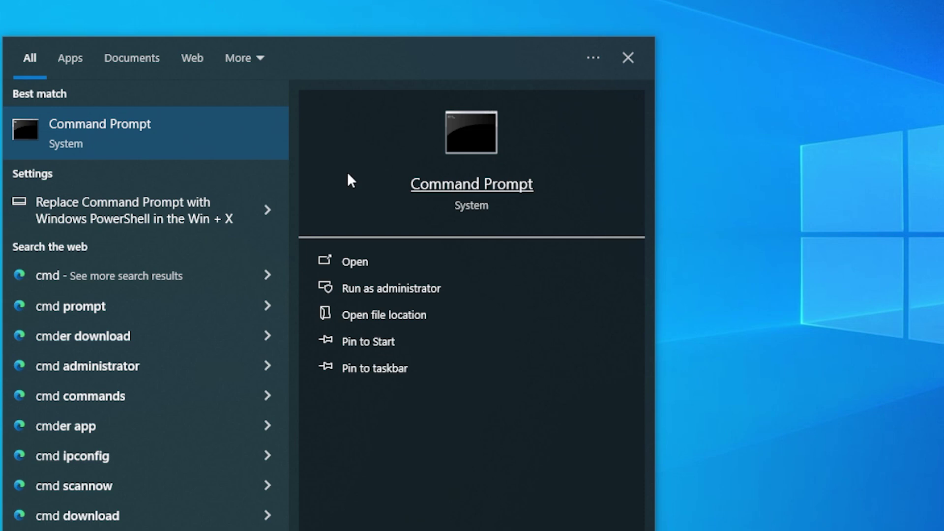
Launch Command Prompt as administrator and run sfc /scannow.
right_click(220, 131)
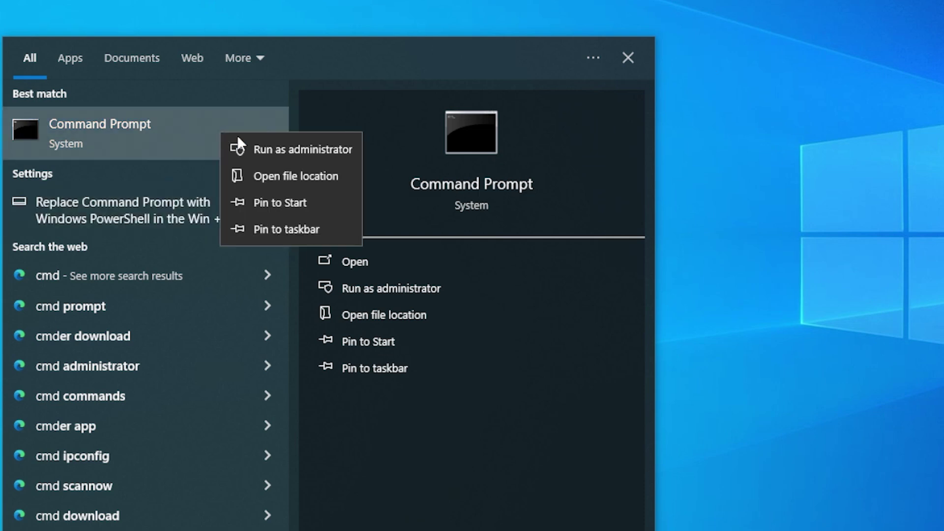
left_click(315, 150)
type("sfc")
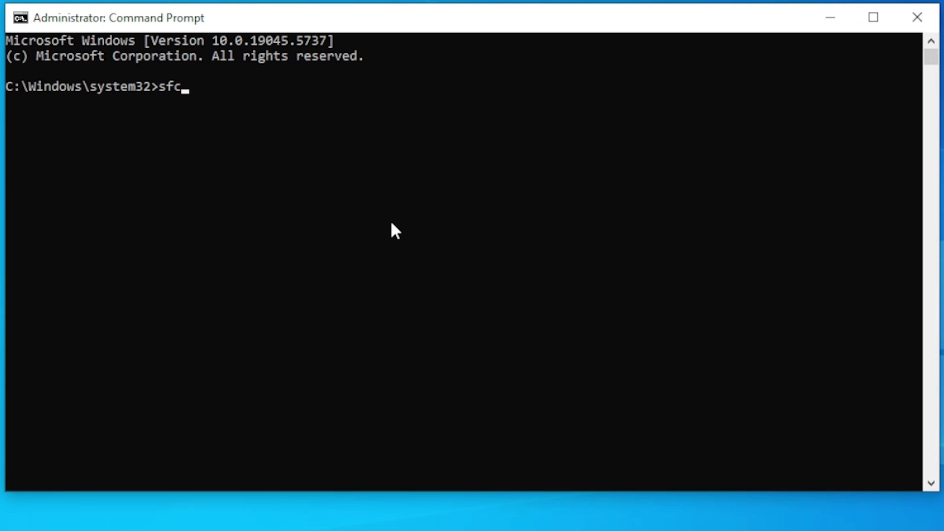
type(" /scannow")
key("Return")
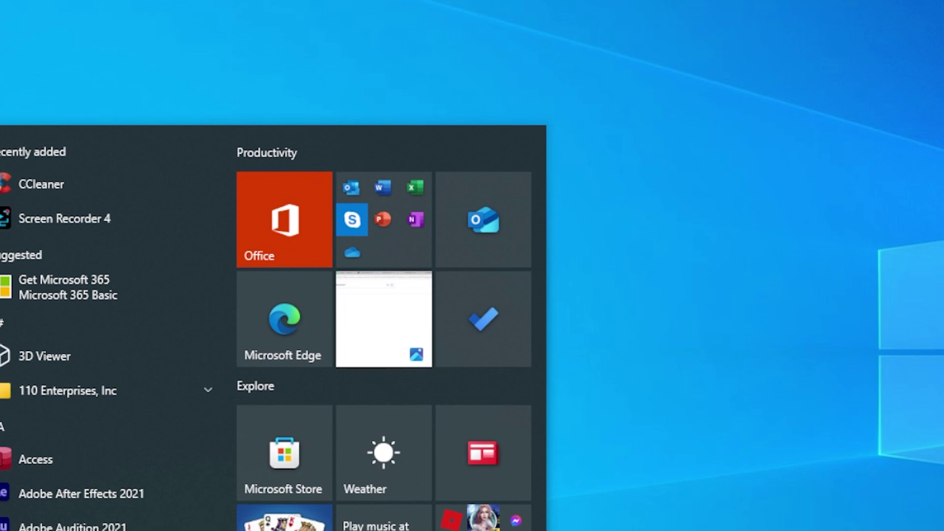
type("cmd")
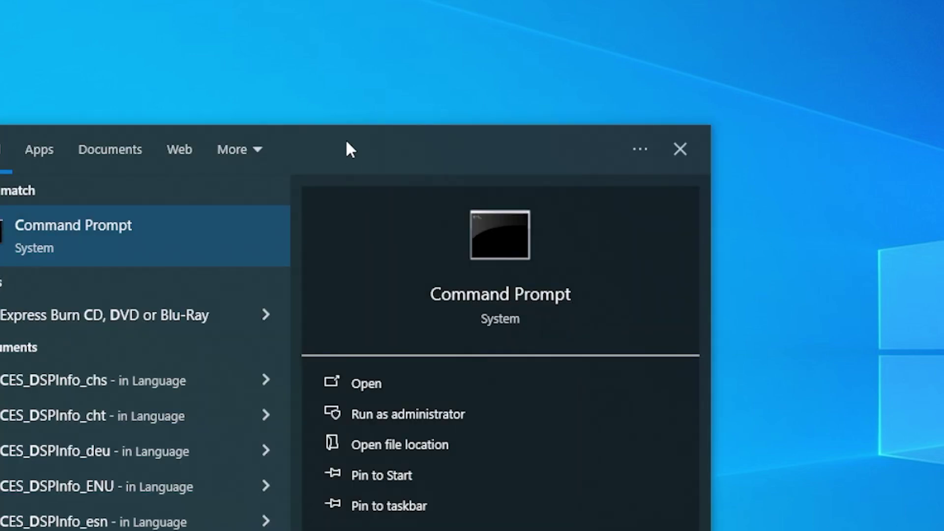
Launch an administrator Command Prompt and run DISM /online /cleanup-image /restorehealth.
right_click(74, 233)
left_click(266, 256)
type("DISM /online /cleanup-image /")
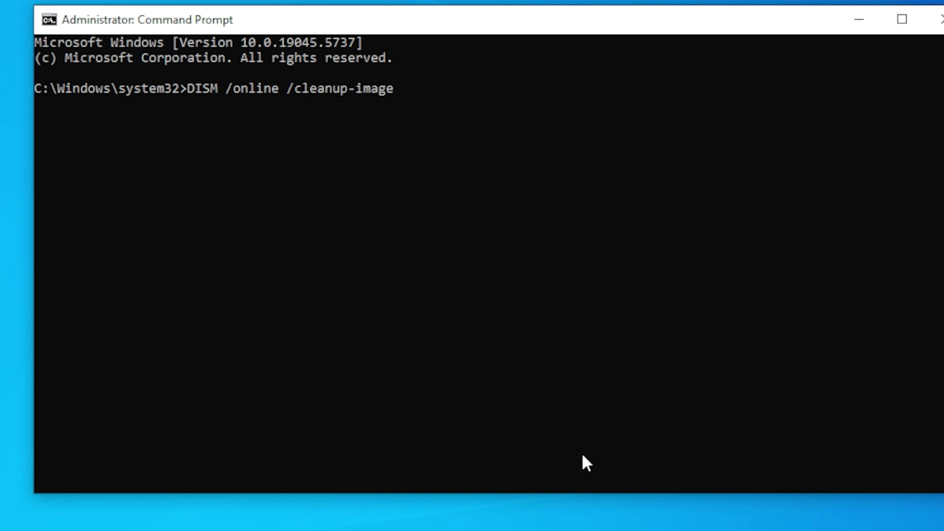
type("restorehealth")
key("Return")
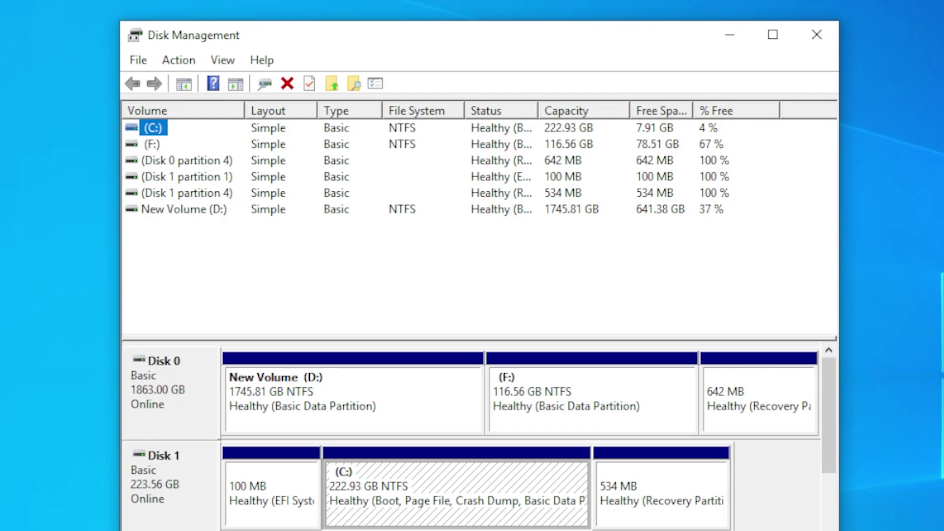
Open Disk Management from the Win+X menu and close Computer Management.
key("super+x")
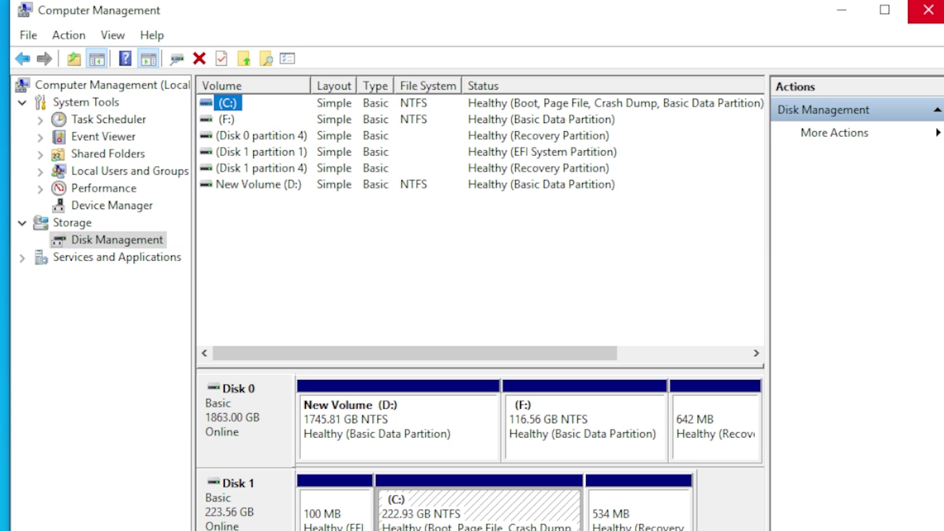
left_click(928, 9)
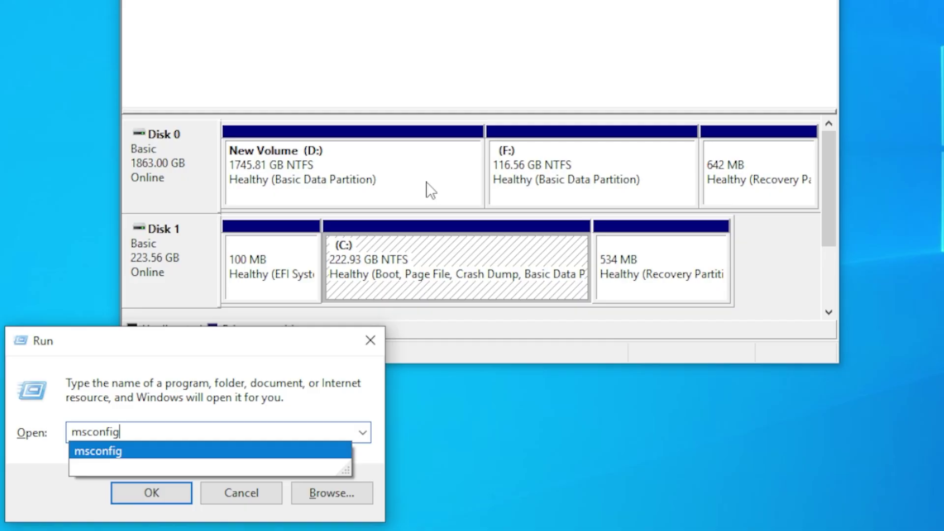
Run msconfig, hide Microsoft services, disable the rest, and open Task Manager's Startup list.
key("Return")
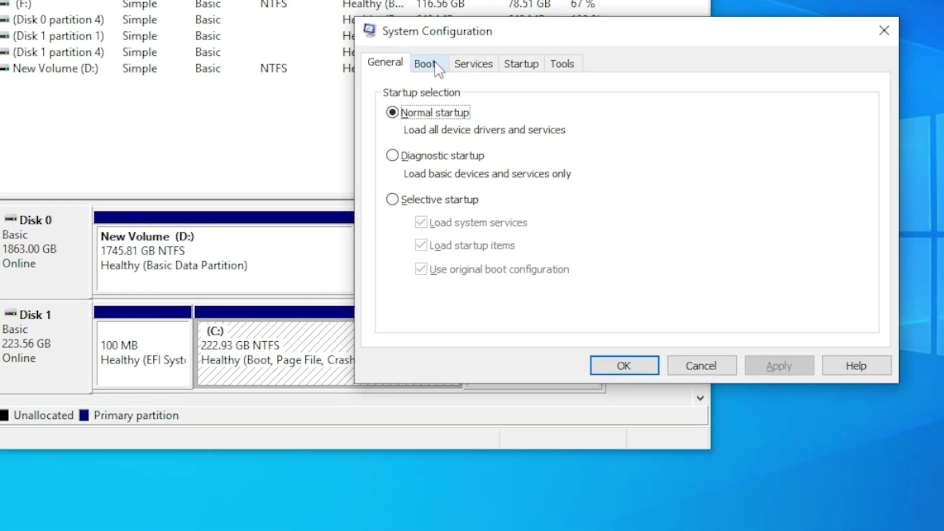
left_click(468, 65)
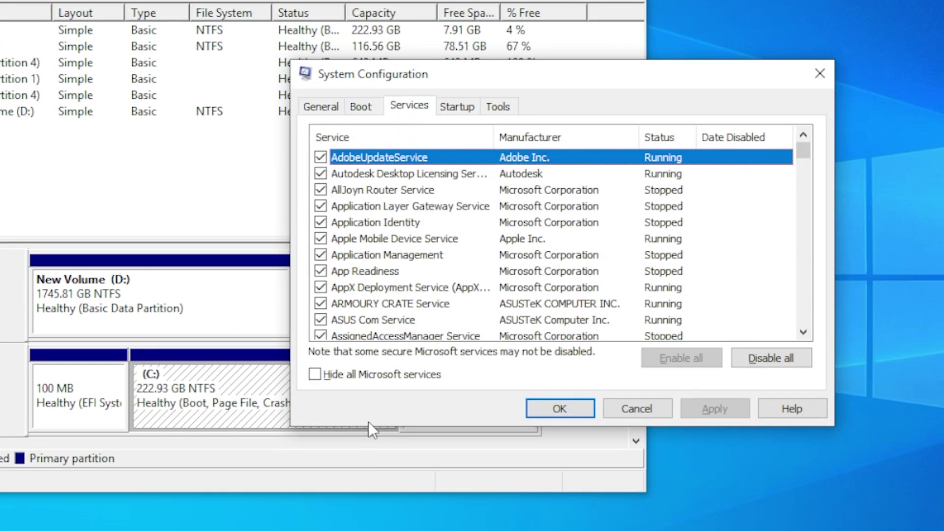
left_click(315, 375)
left_click(770, 359)
left_click(456, 107)
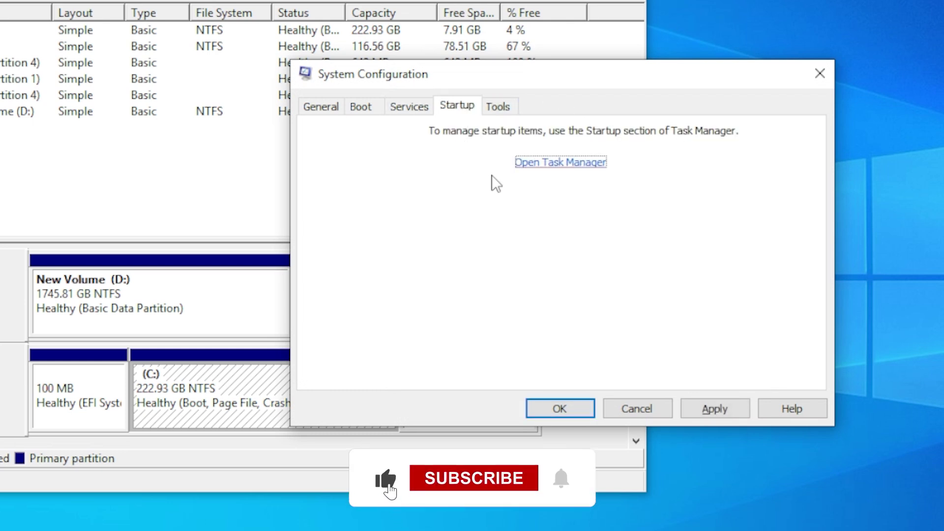
left_click(557, 164)
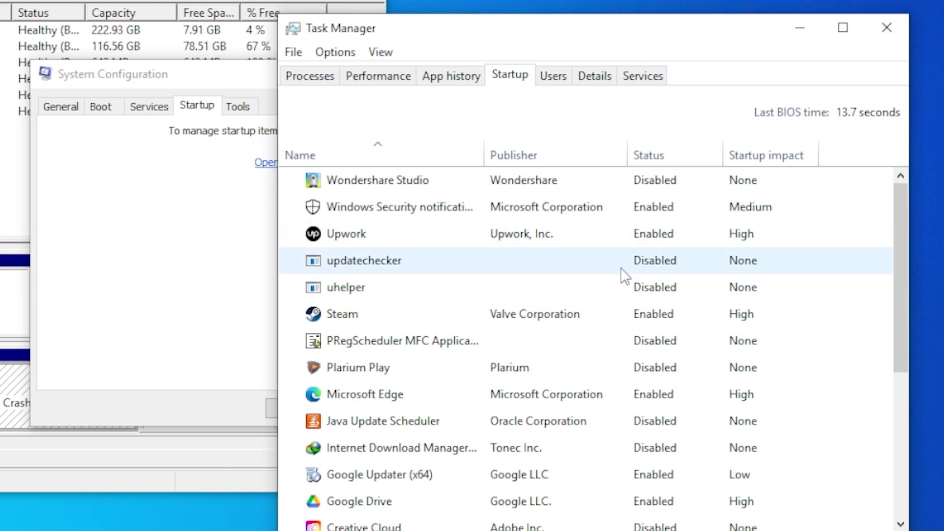
Check the Upwork and Microsoft Edge startup entries' options, then close Task Manager.
right_click(650, 238)
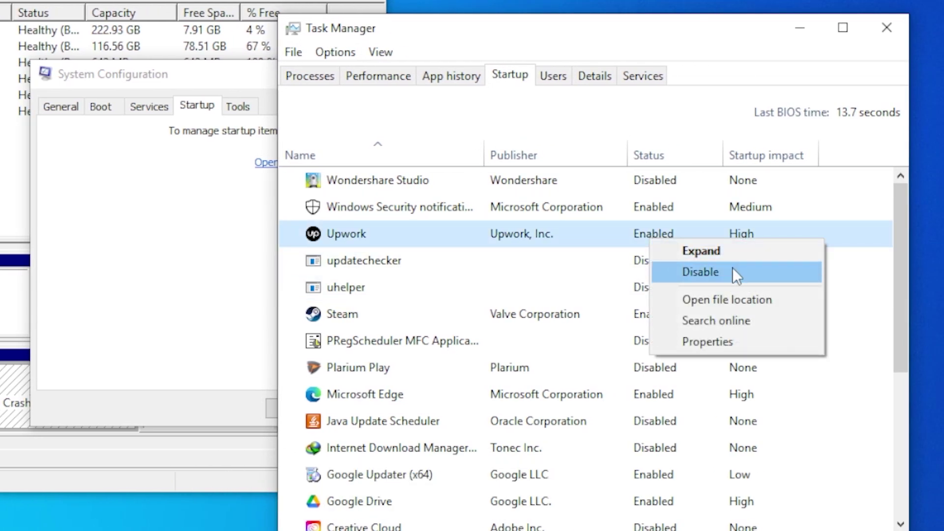
right_click(654, 395)
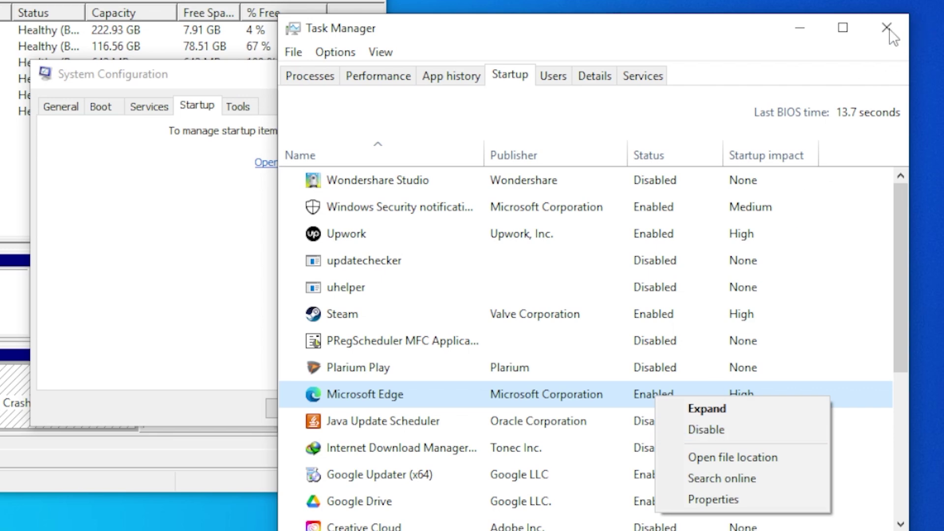
left_click_drag(743, 45, 696, 40)
left_click(840, 23)
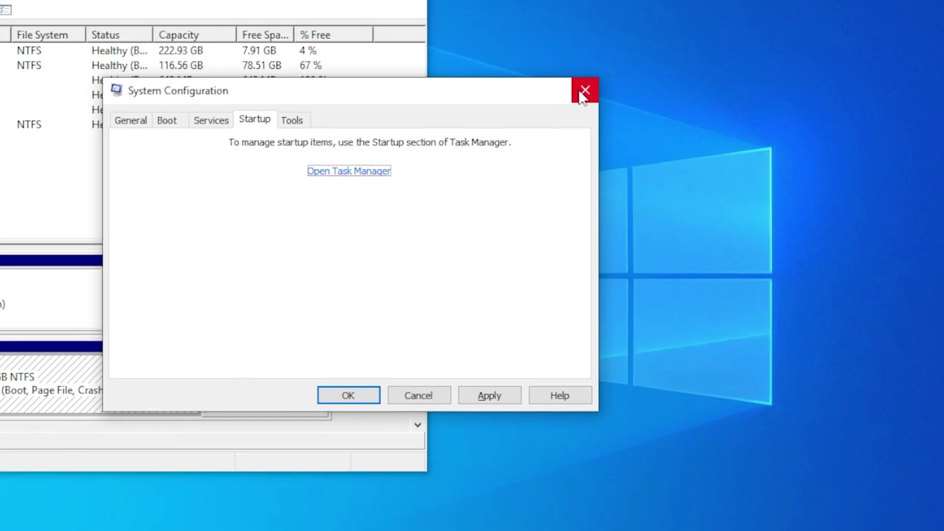
Close the System Configuration dialog, leaving Disk Management open.
left_click(584, 92)
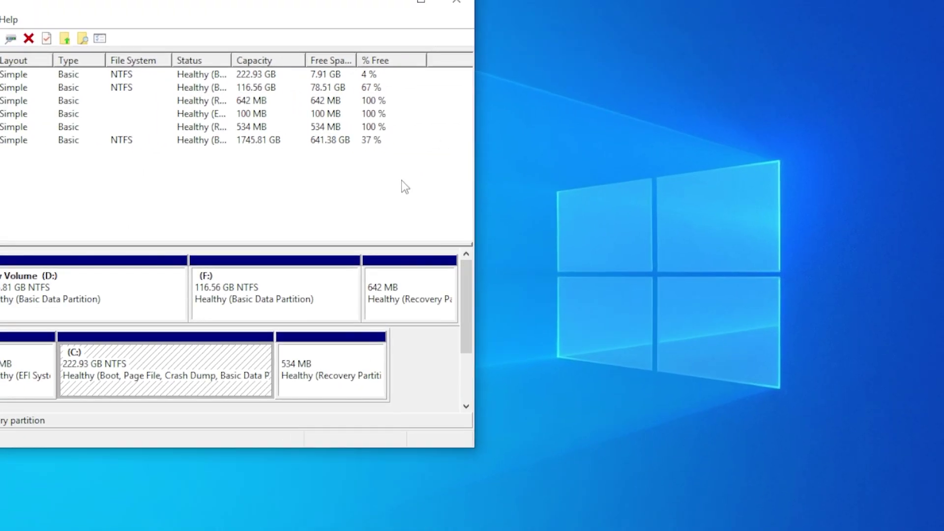